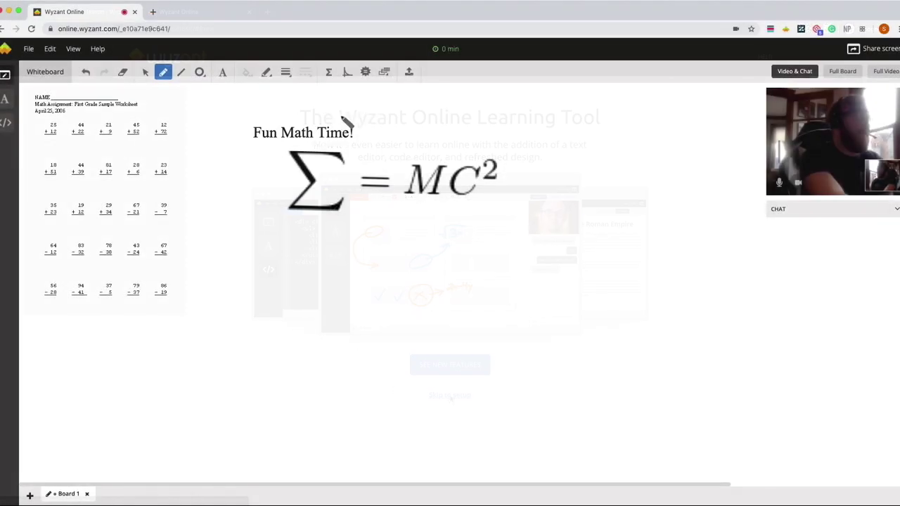
Step: Draw a large pencil heart around the 'Fun Math Time!' title and the equation
mouse_move(360, 111)
left_mouse_down()
mouse_move(241, 177)
mouse_move(380, 382)
mouse_move(414, 107)
mouse_move(413, 352)
mouse_move(384, 379)
left_mouse_up()
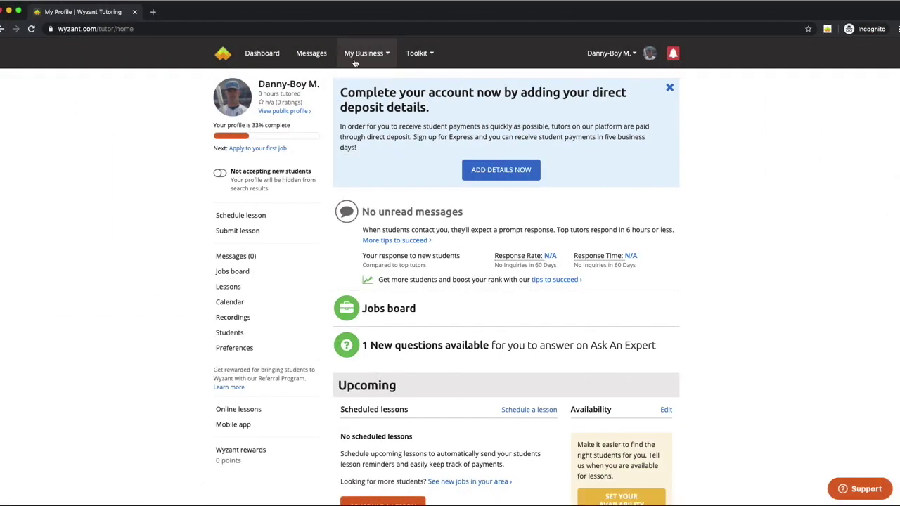
left_click(364, 53)
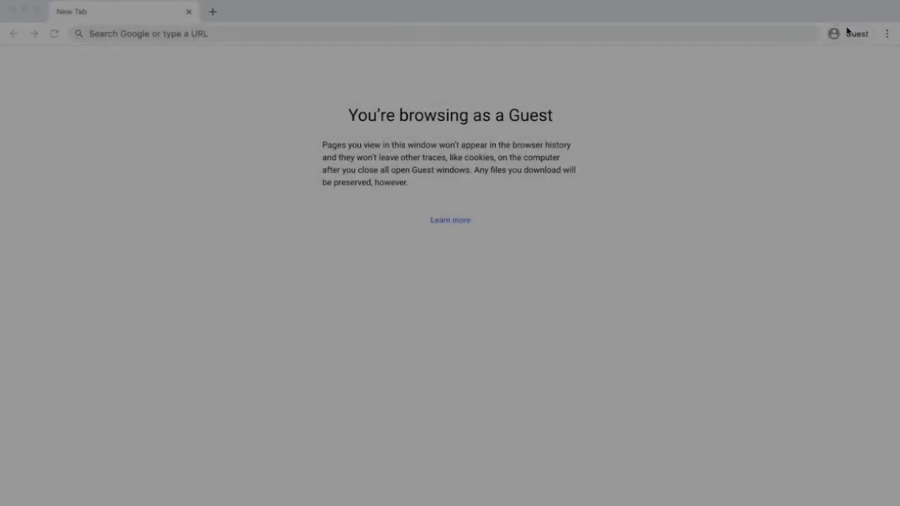
Step: Go through Chrome's menu and Settings to the About Chrome page to check for updates
left_click(887, 34)
left_click(737, 214)
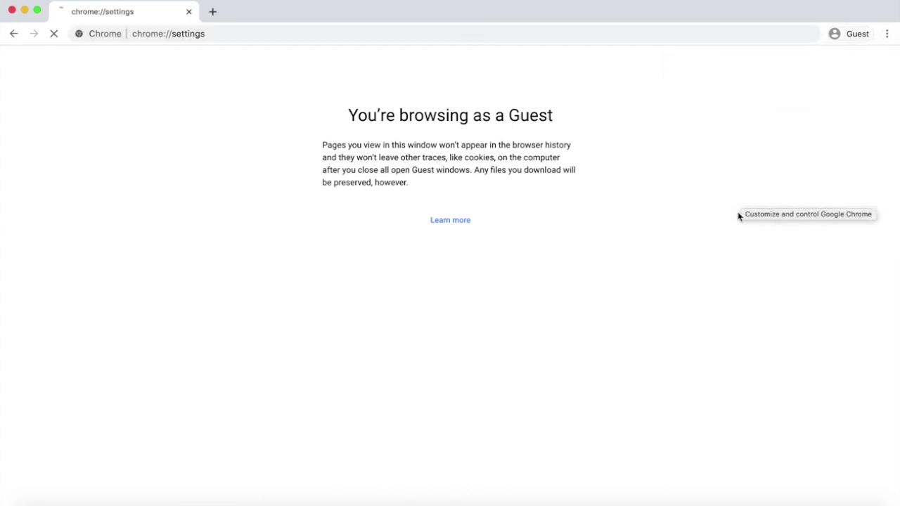
left_click(69, 135)
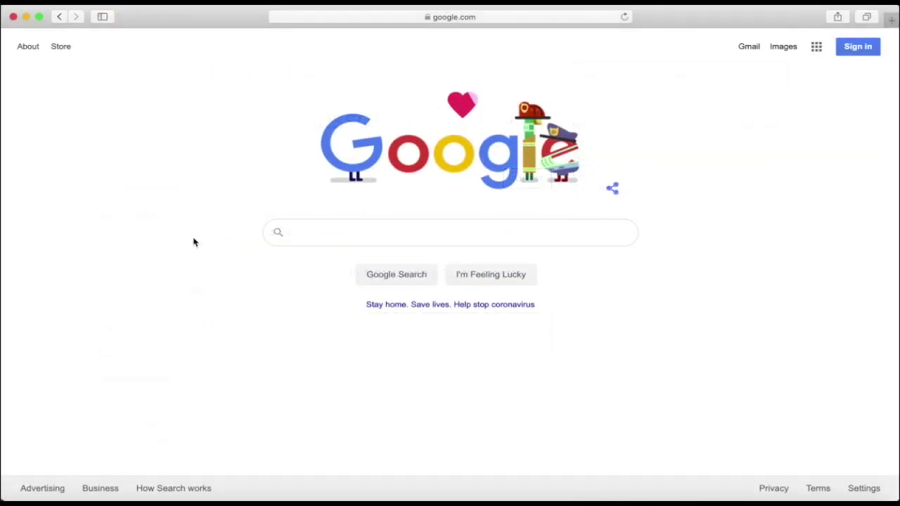
Step: Search Google for 'Google chrome' and open the Chrome download page
left_click(317, 230)
type("Google chrome")
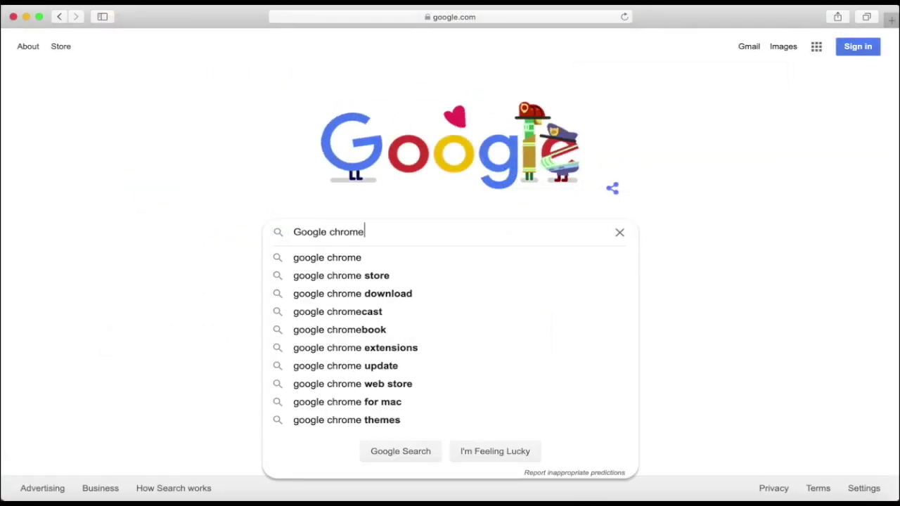
key("Return")
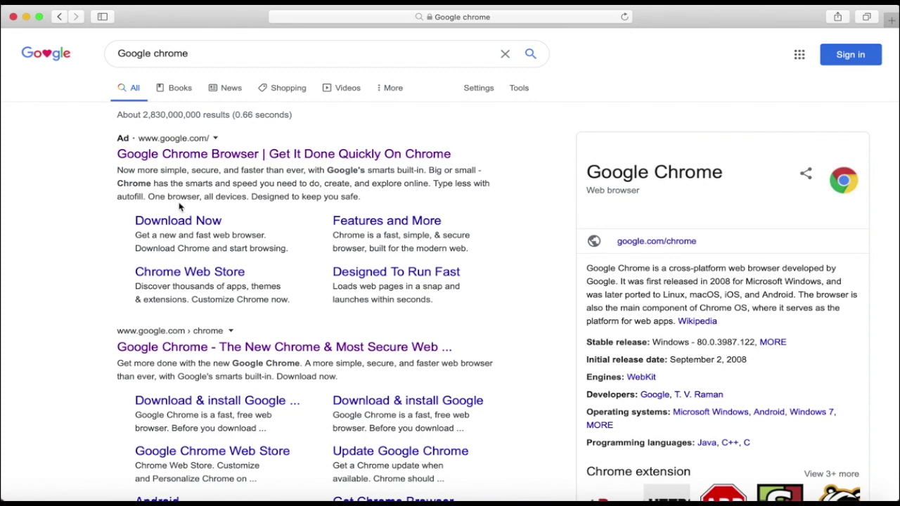
left_click(180, 222)
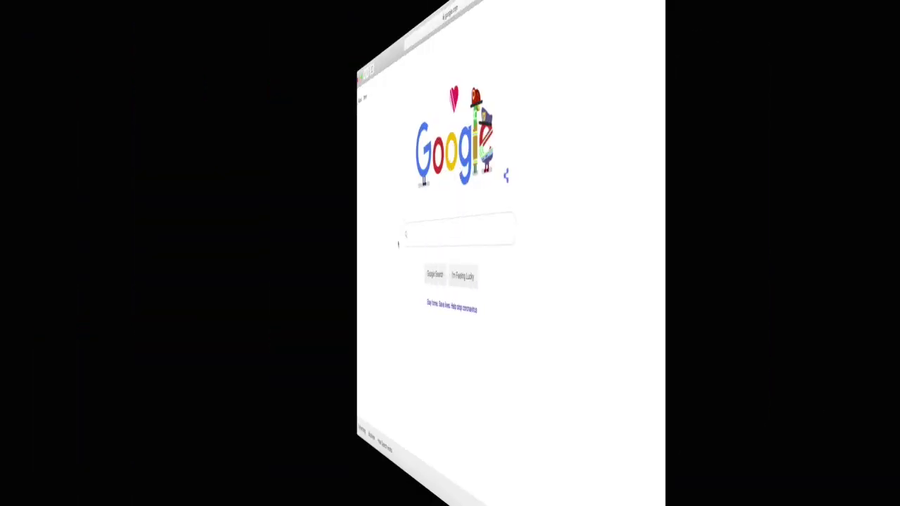
Step: Search for 'firefox' and open the Download Firefox page
type("firefox")
key("Return")
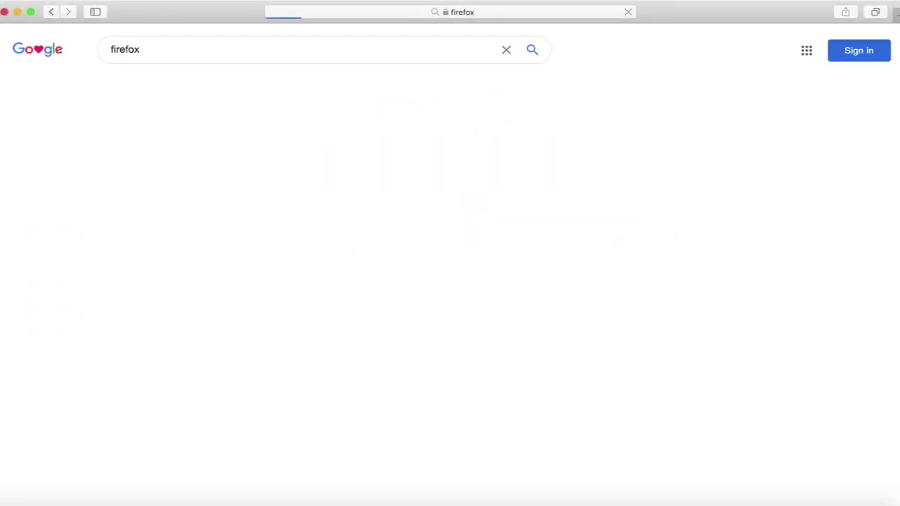
left_click(217, 206)
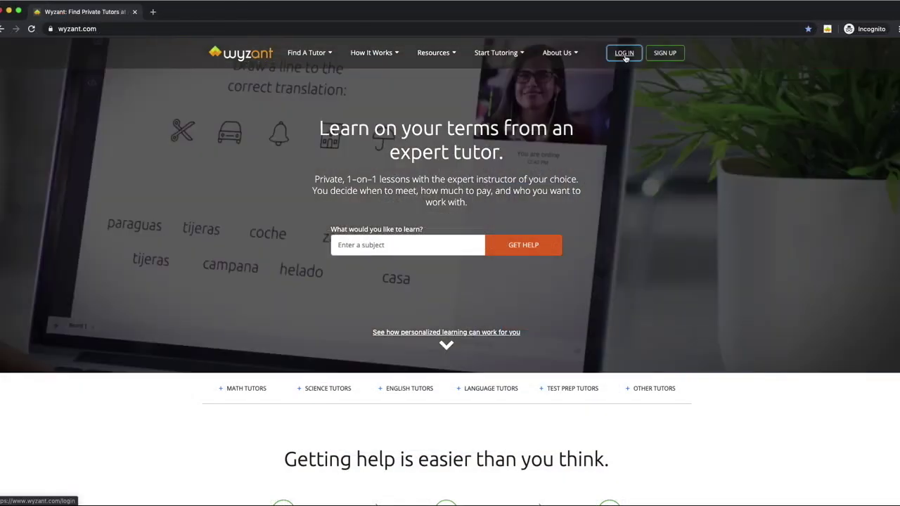
Step: Log in to Wyzant with the saved username and the account password
left_click(625, 53)
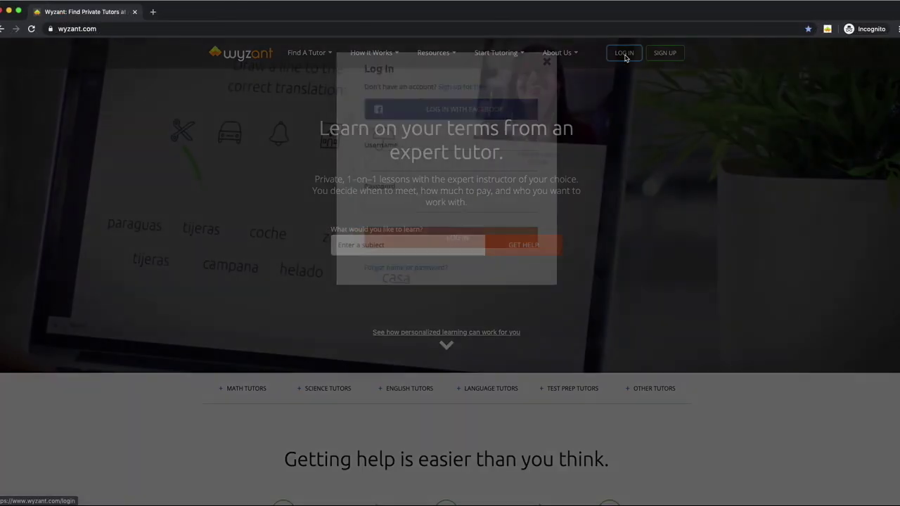
left_click(442, 161)
key("Return")
key("Tab")
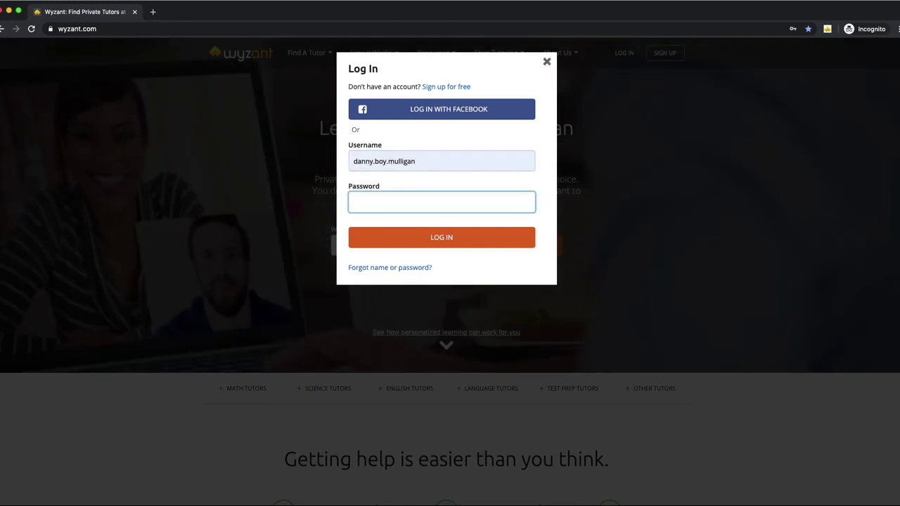
type("**********")
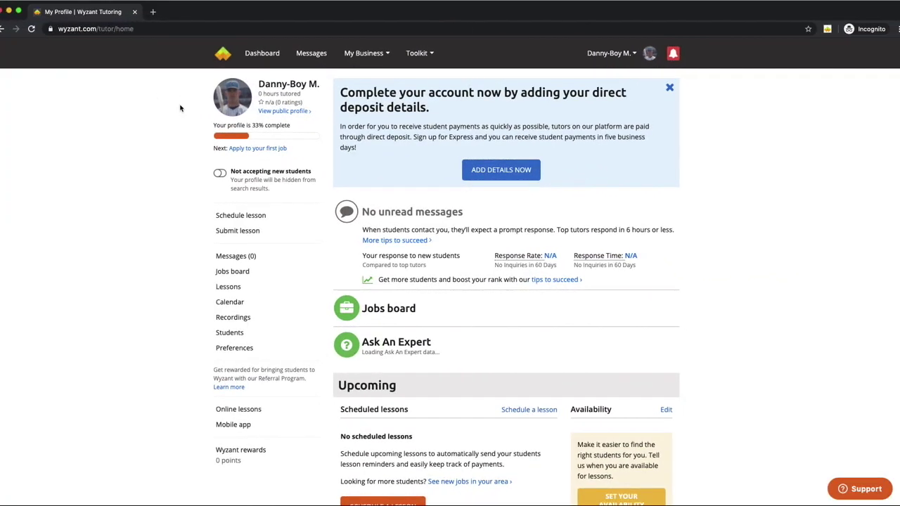
Step: Go through the My Business menu's Join online lesson entry to the Online lessons page
left_click(429, 54)
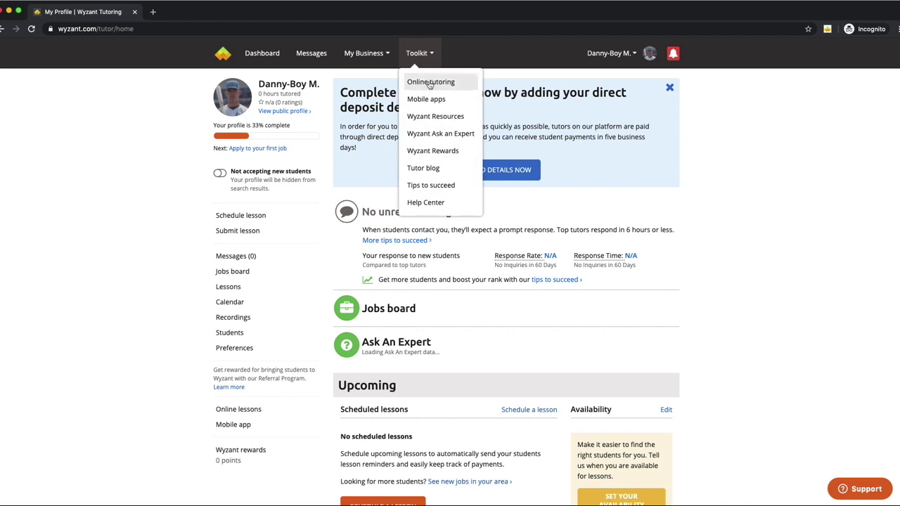
left_click(144, 92)
left_click(364, 53)
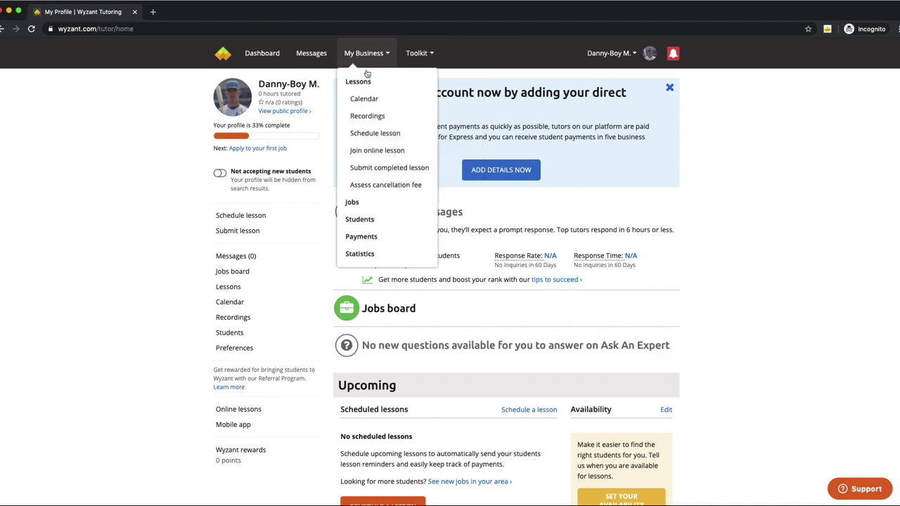
left_click(371, 151)
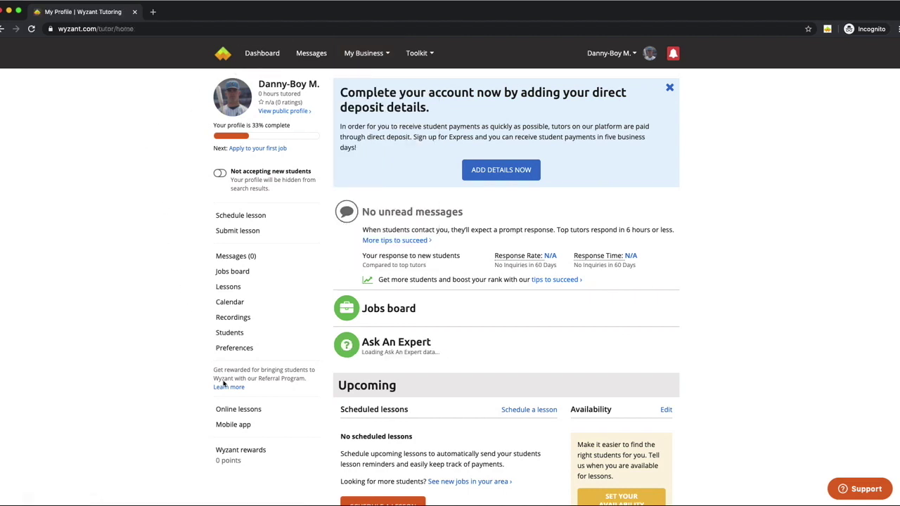
left_click(243, 410)
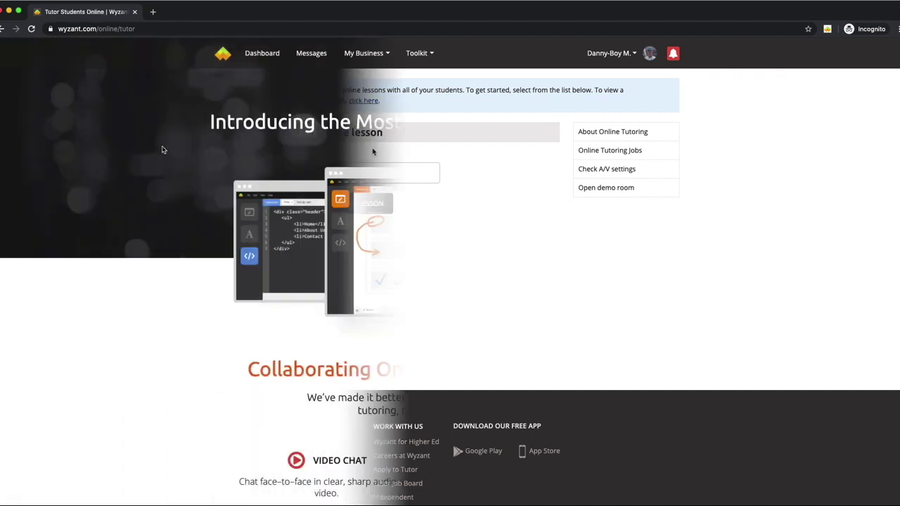
scroll(161, 151, "down", 15)
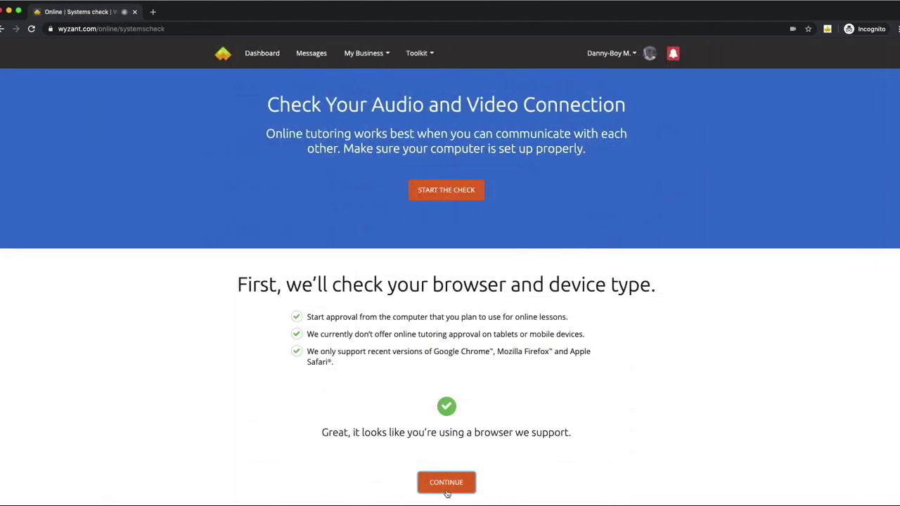
left_click(447, 488)
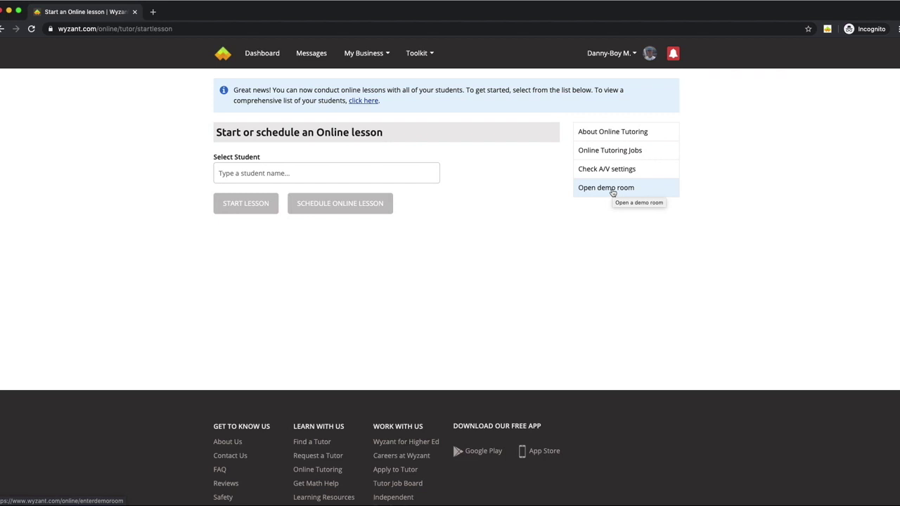
Step: Open the demo room, skip to setup, allow mic and camera, and confirm the microphone and audio checks
left_click(612, 191)
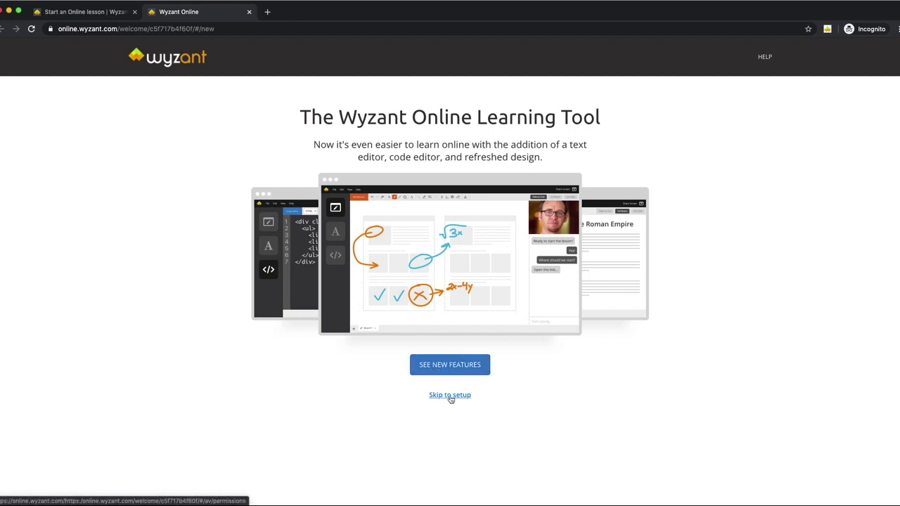
left_click(451, 397)
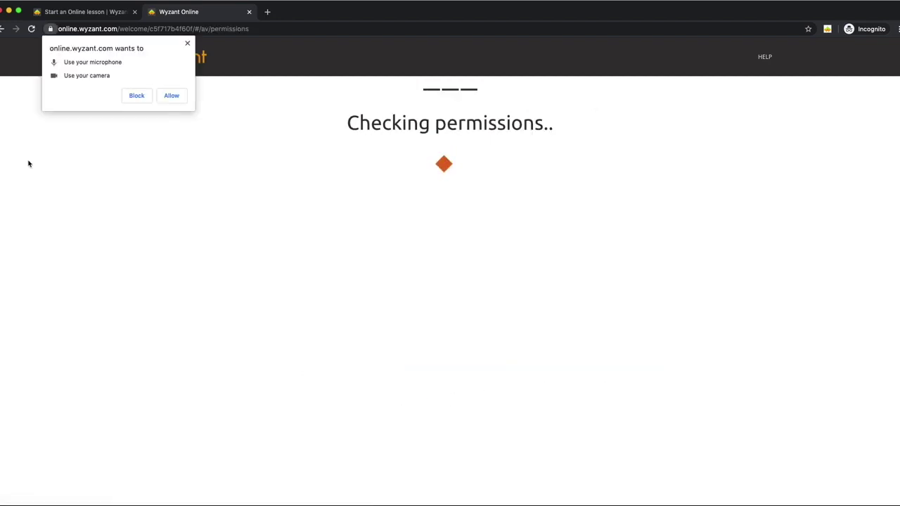
left_click(171, 96)
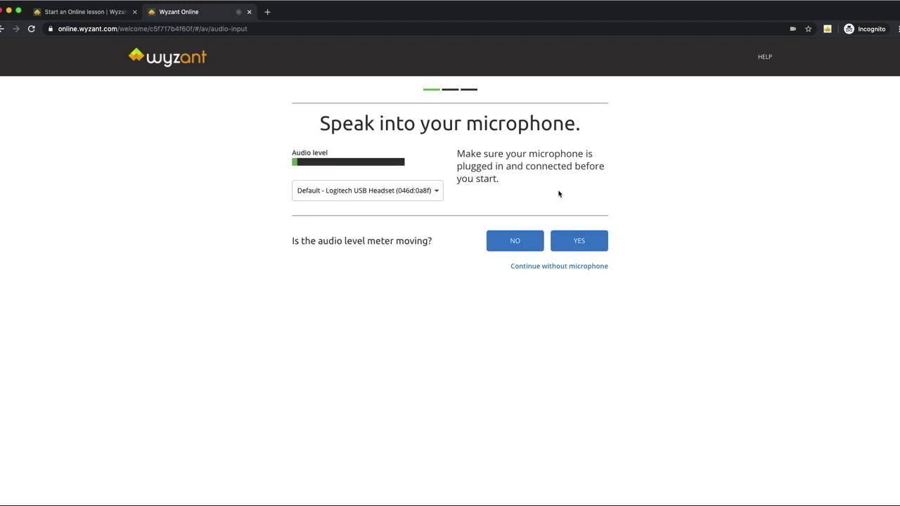
left_click(583, 242)
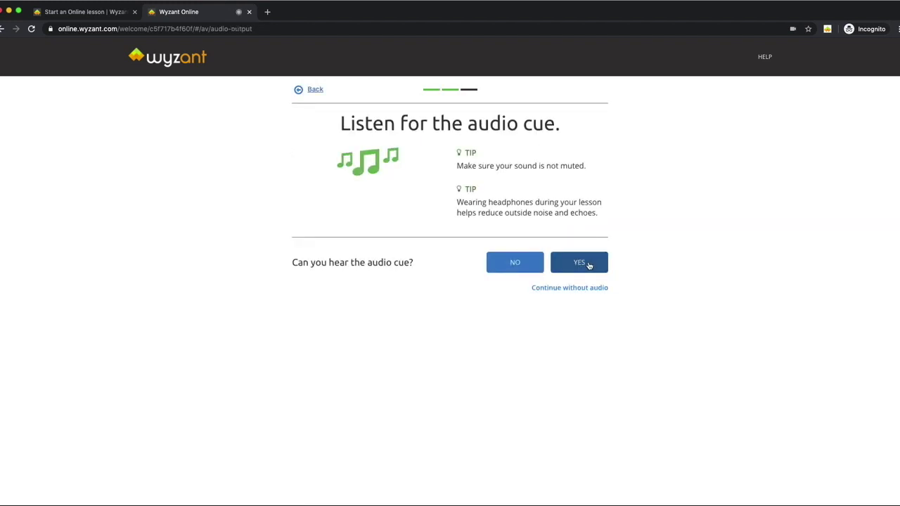
left_click(587, 264)
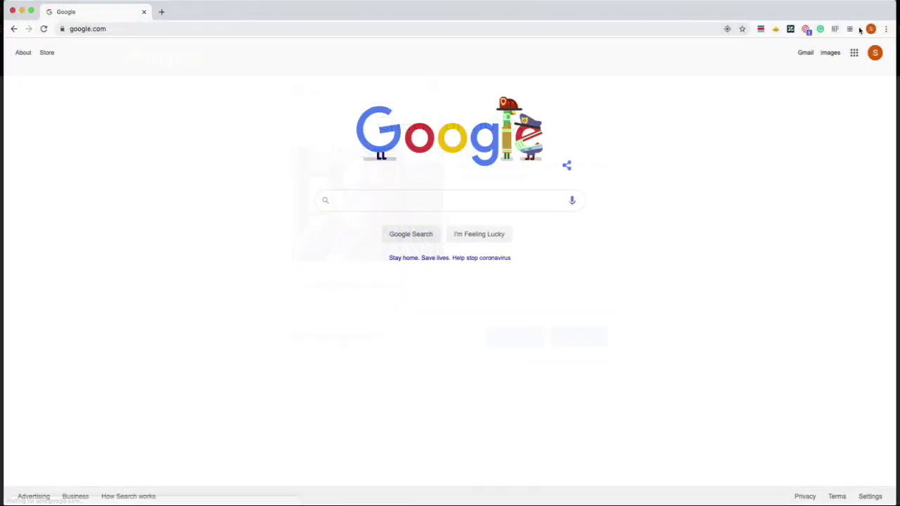
Step: Clear all-time browsing history, cookies and cached files from Chrome's Settings
left_click(886, 29)
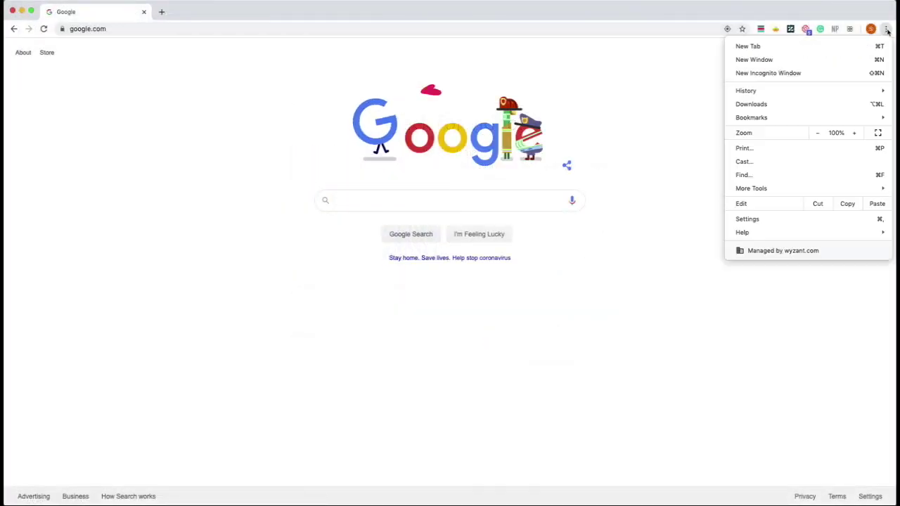
left_click(789, 221)
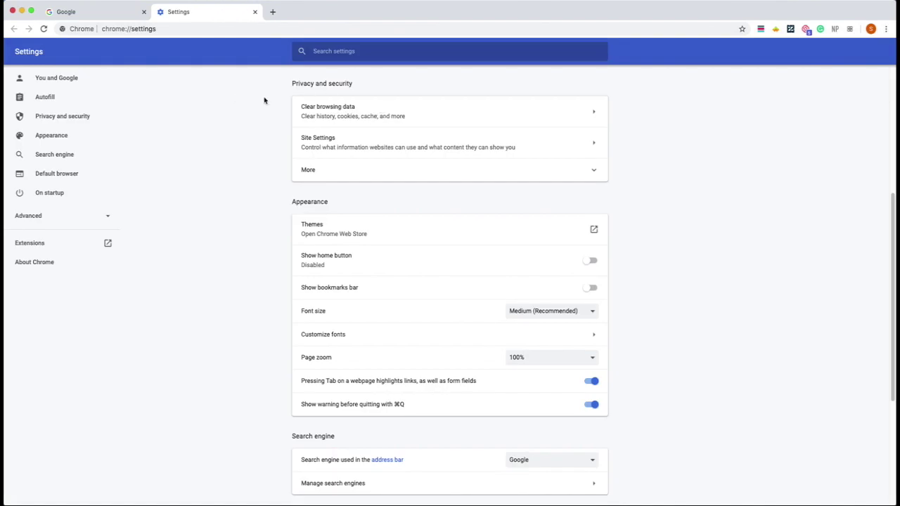
left_click(433, 117)
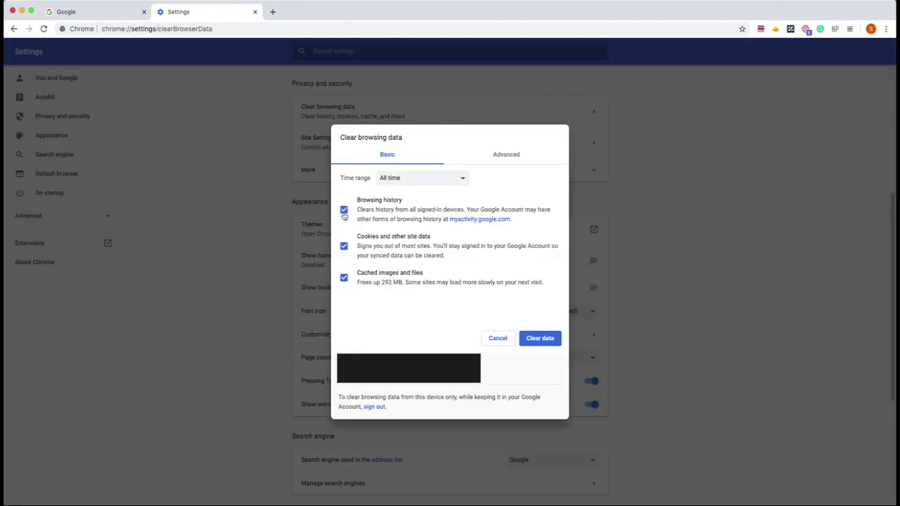
left_click(543, 339)
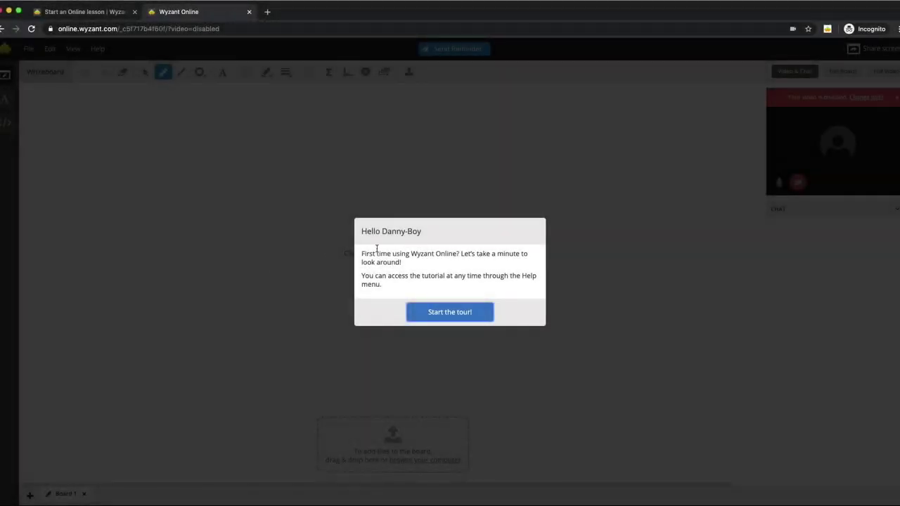
Step: Start the lesson-room tour and advance two tips to the selection-mode tip
left_click(452, 312)
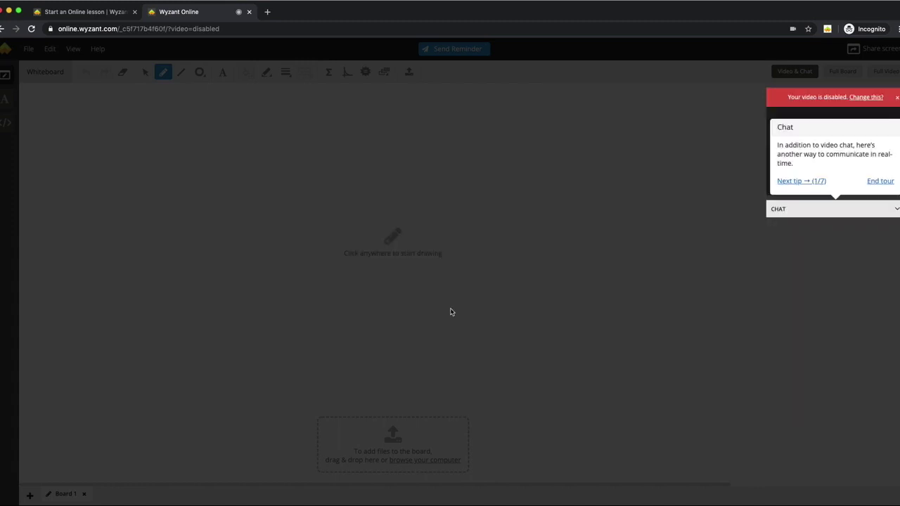
left_click(796, 183)
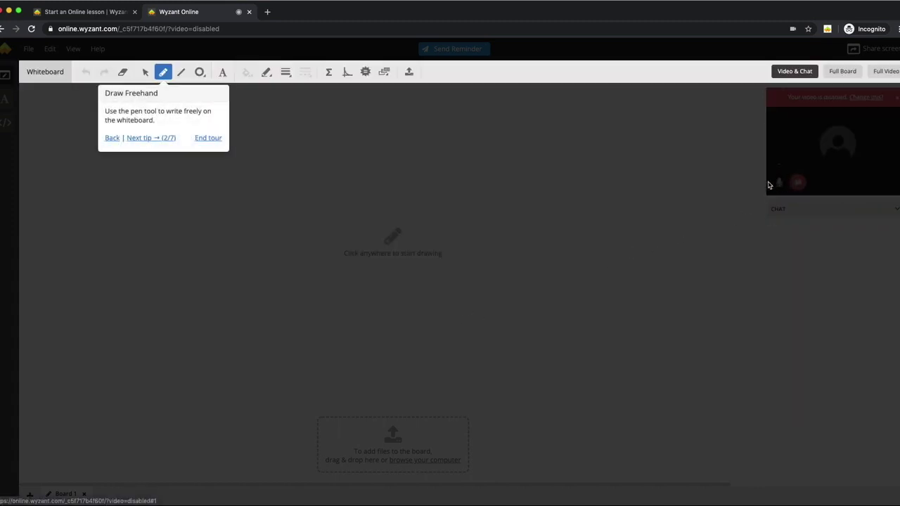
left_click(144, 139)
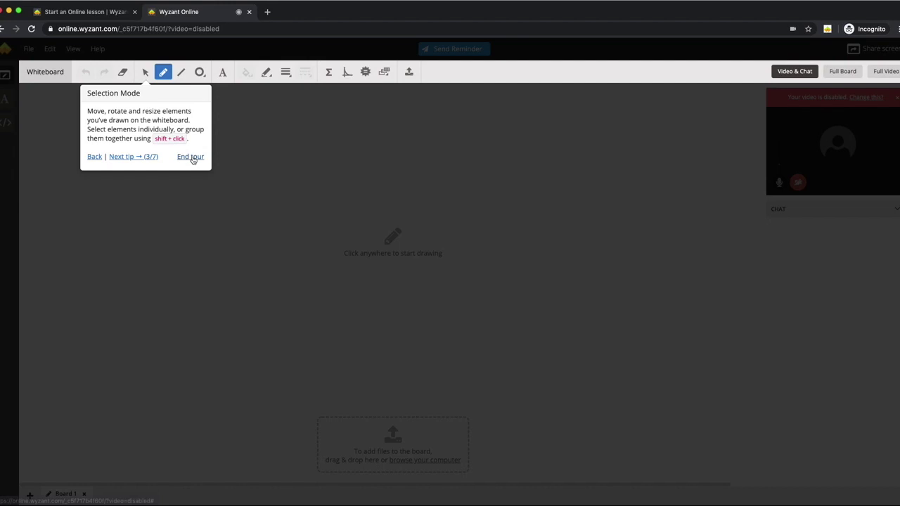
left_click(191, 157)
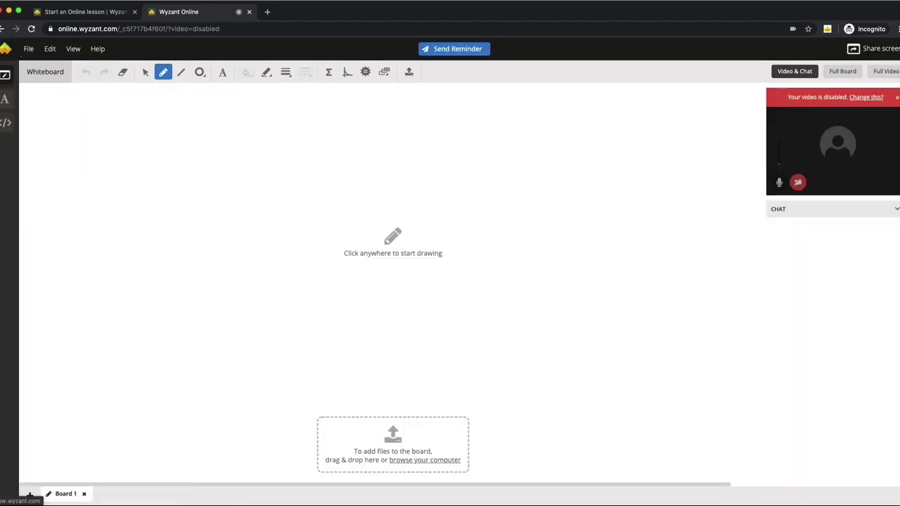
left_click(4, 51)
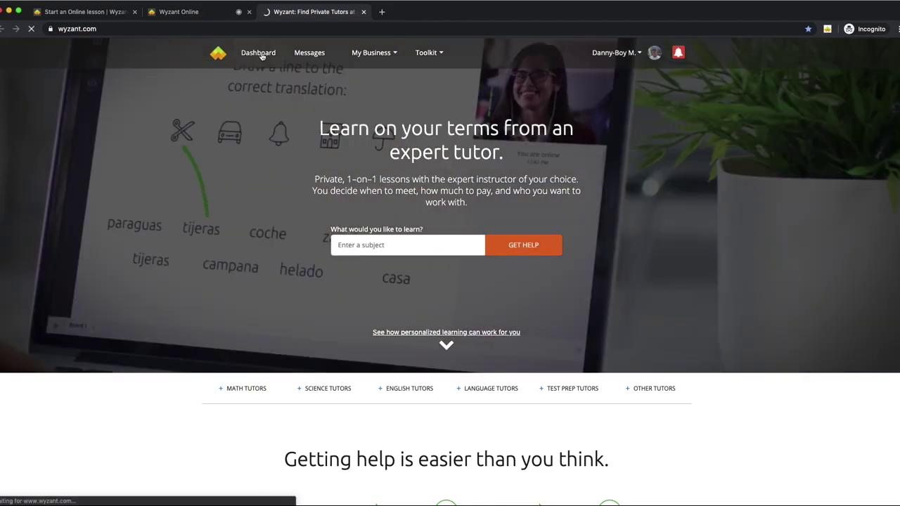
left_click(261, 53)
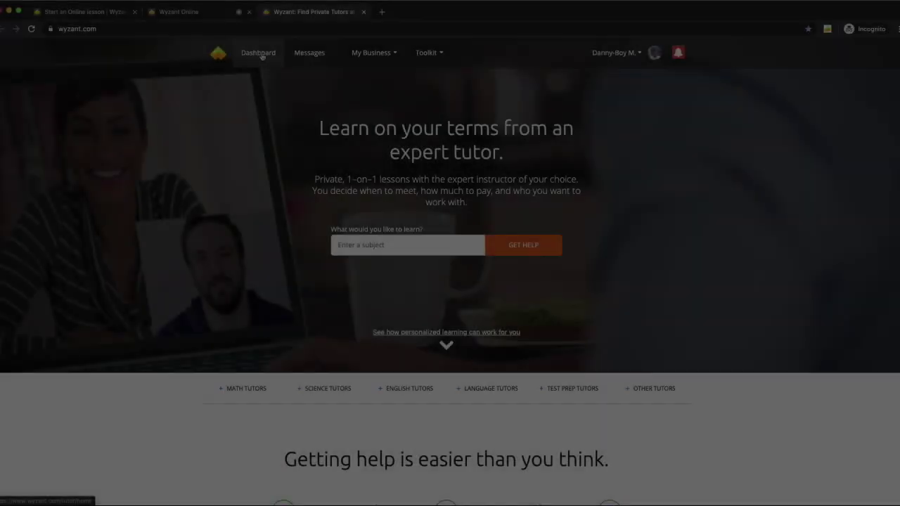
left_click(261, 55)
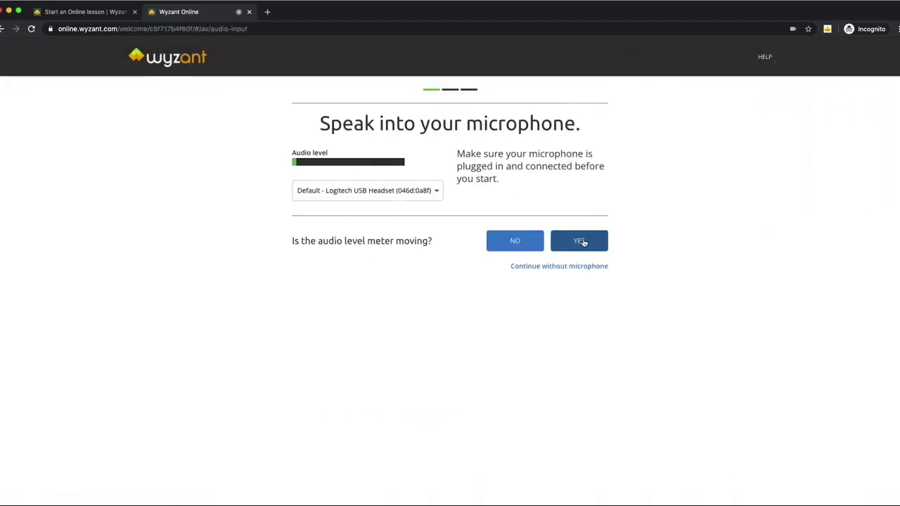
Step: Answer YES to the microphone, audio cue and camera checks to enter the lesson room
left_click(581, 242)
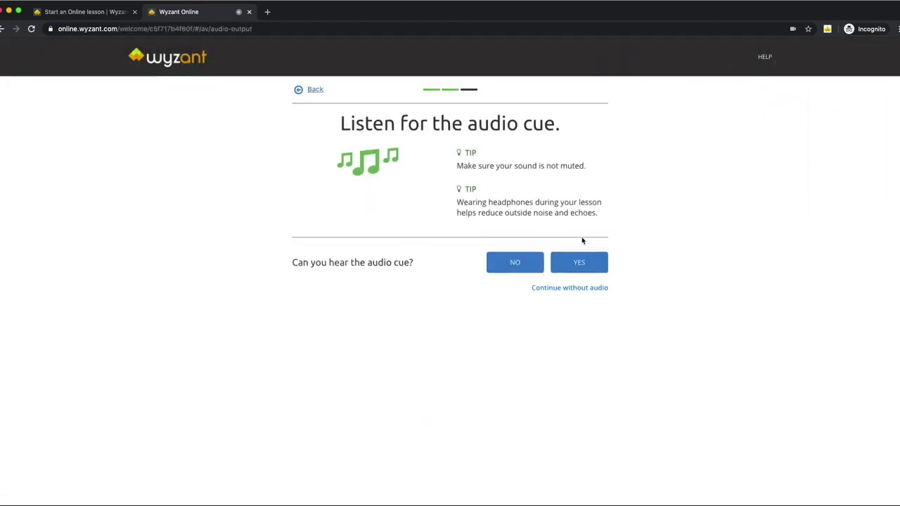
left_click(584, 263)
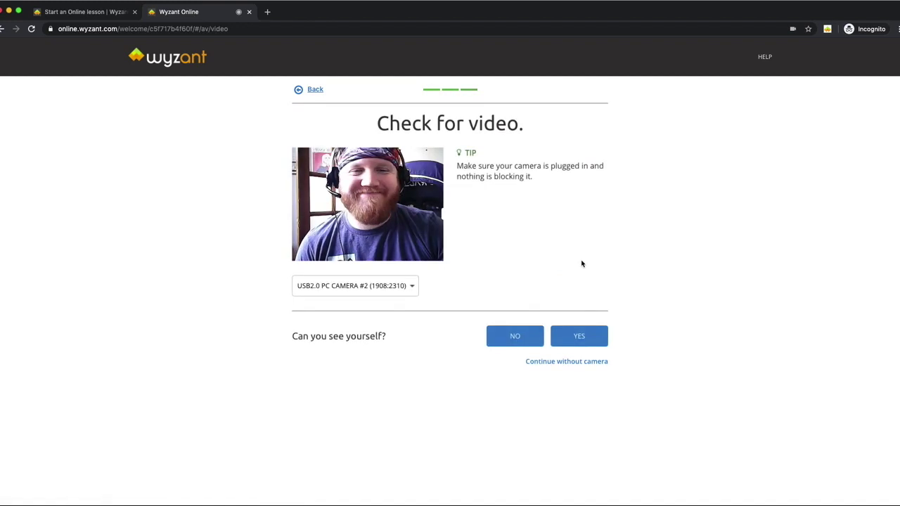
left_click(577, 337)
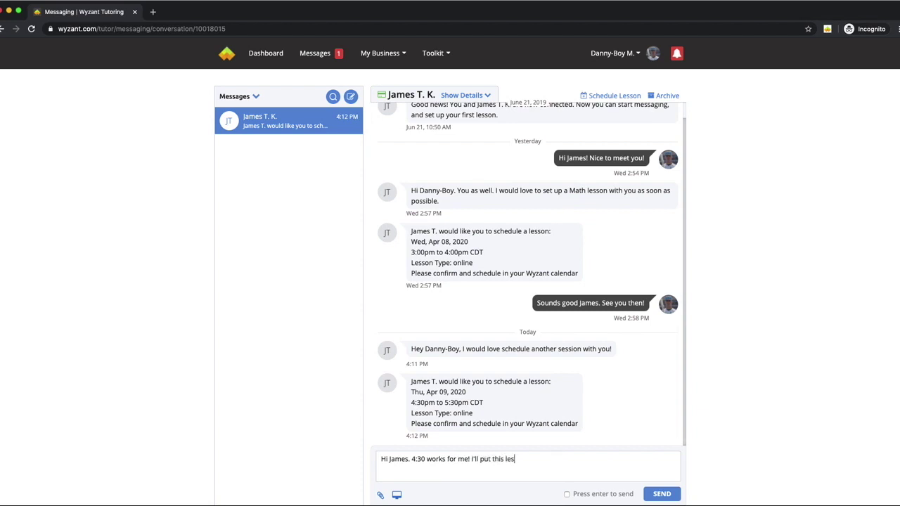
Step: Send the 4:30 lesson confirmation, then a follow-up message with the Help Center article link
type("son in the calendar!")
left_click(662, 494)
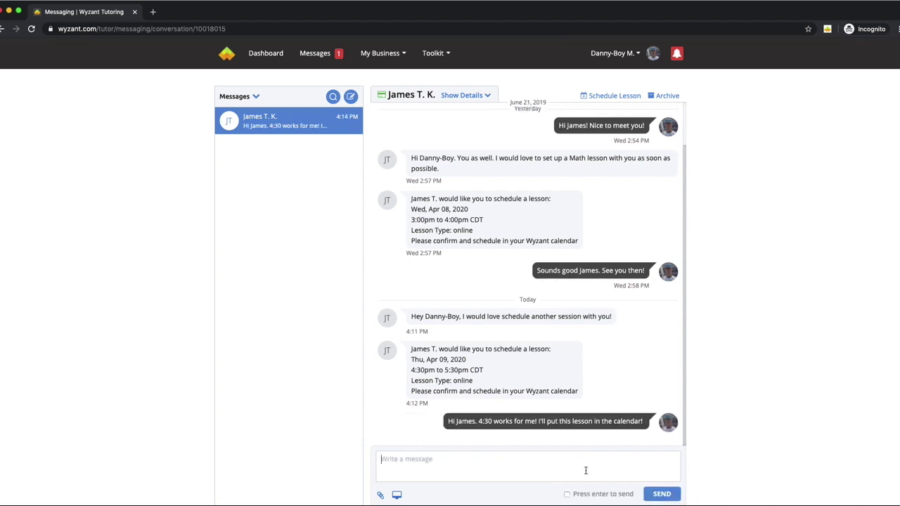
type("If you have any question")
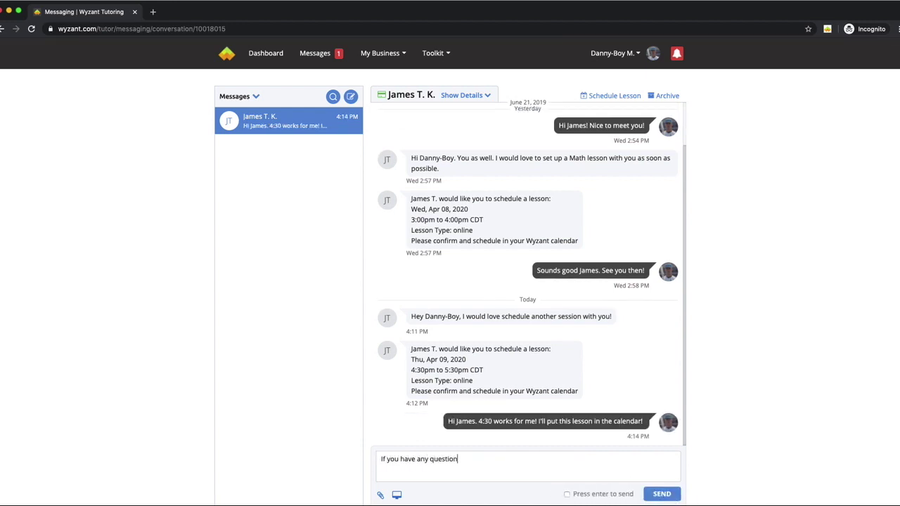
type("s about the online tool")
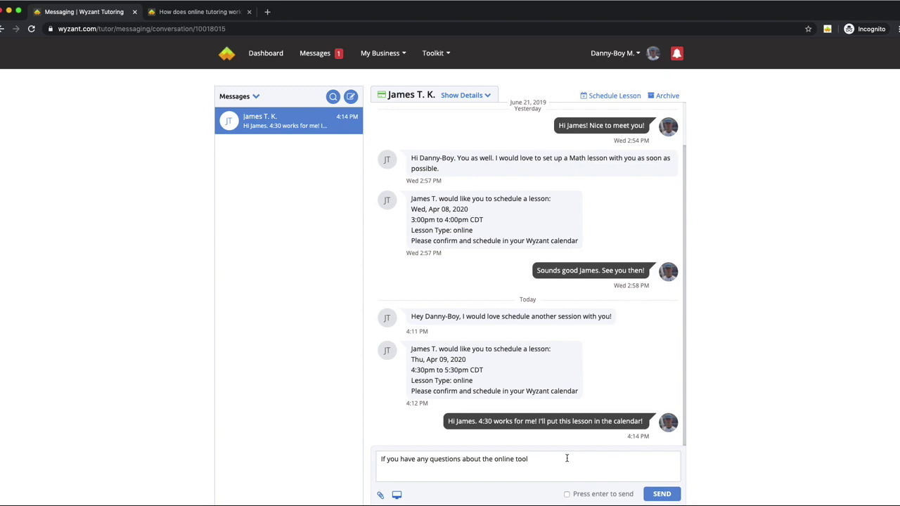
type(" there are some helpful articles on the Help Center at Wyzan")
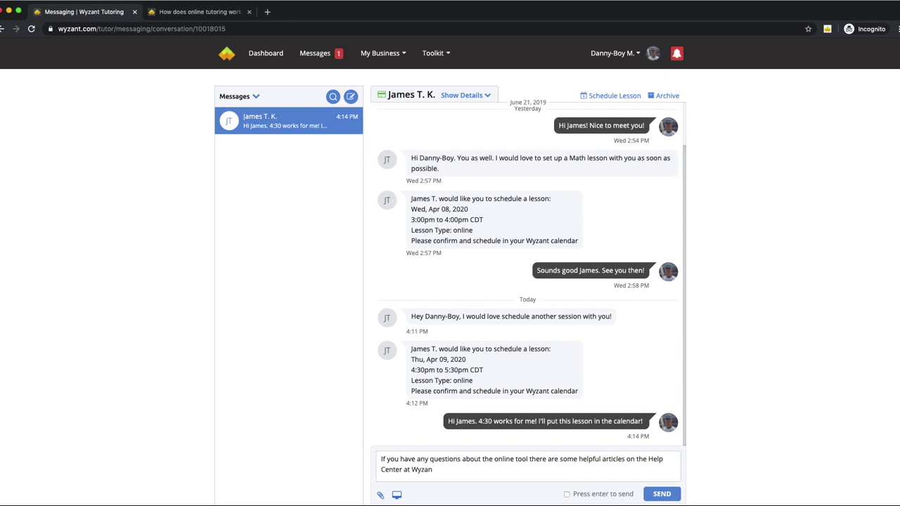
type("t.com. Including this one:")
key("super+v")
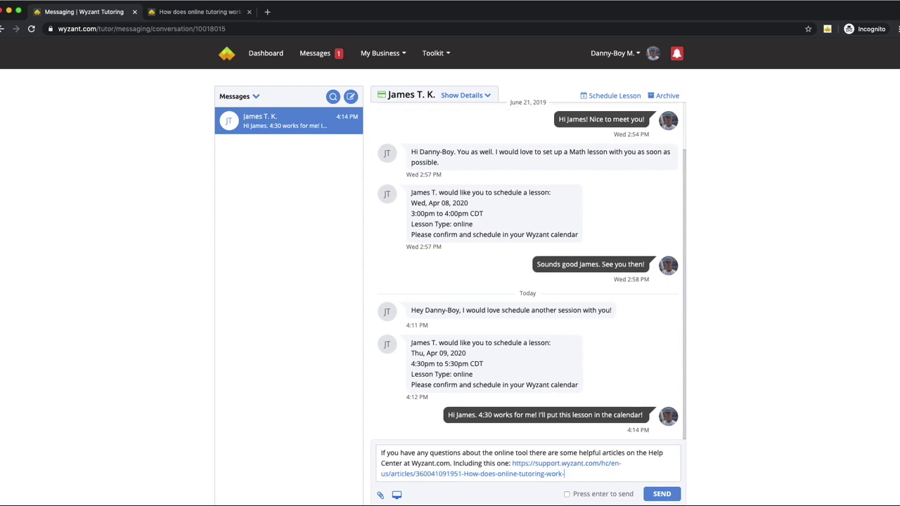
left_click(662, 494)
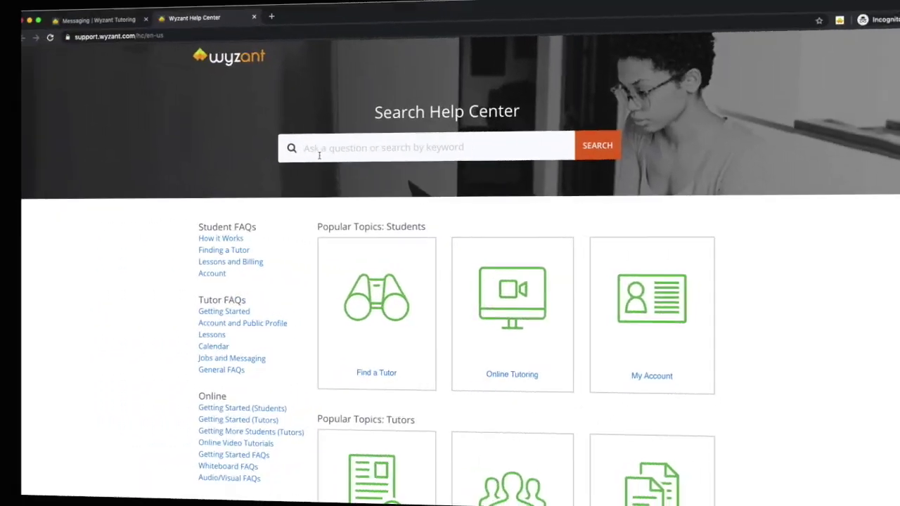
scroll(267, 321, "down", 15)
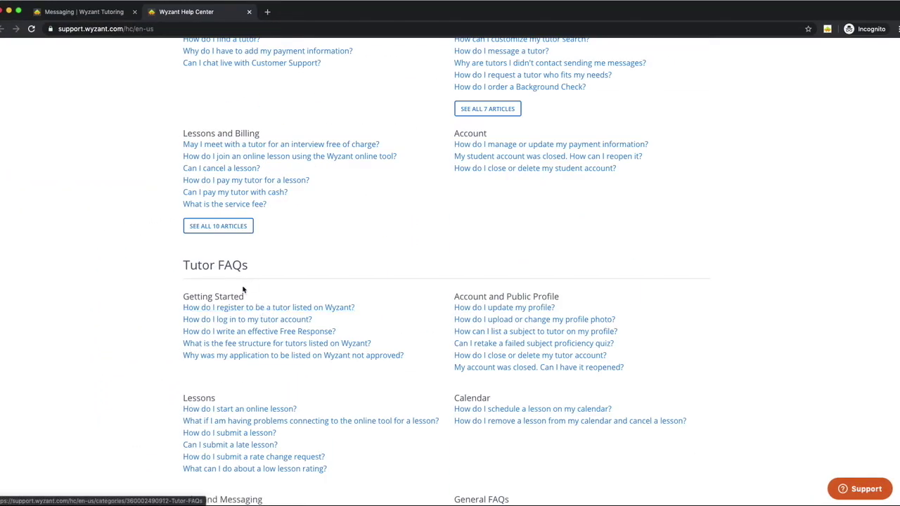
scroll(259, 307, "up", 3)
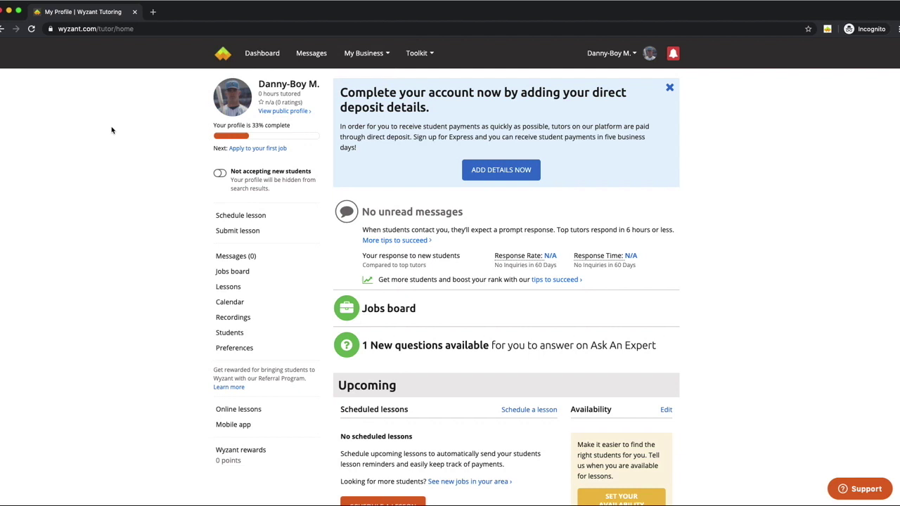
Step: Go to My Business > Online lessons to reach the Start or schedule an Online lesson page
left_click(362, 54)
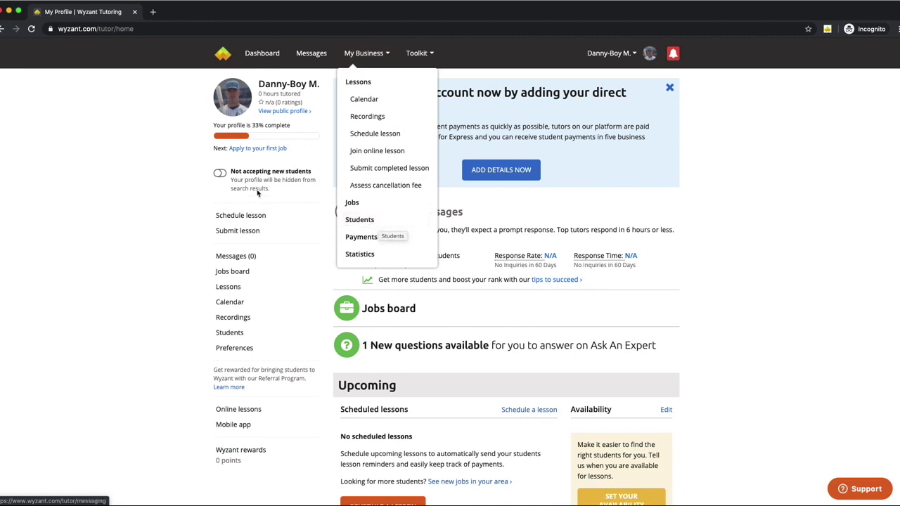
left_click(235, 412)
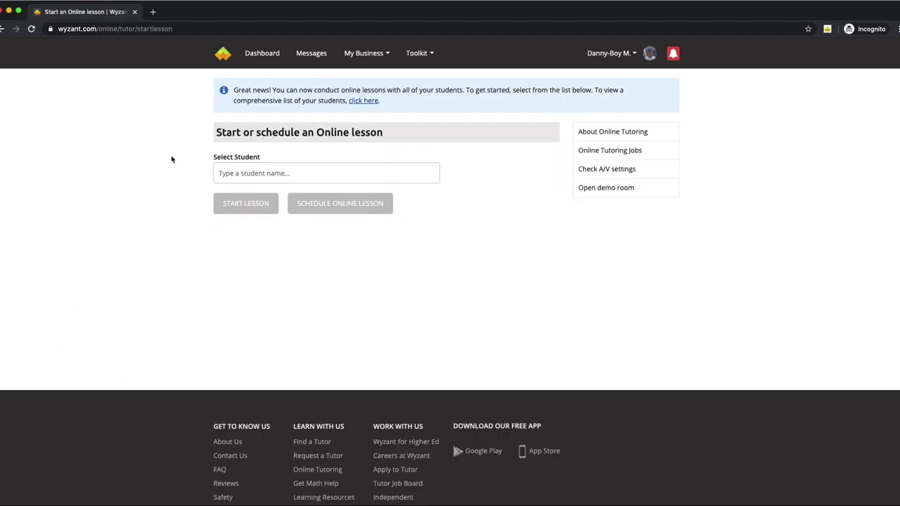
Step: Select the student by typing the first letters of their name and picking the matching suggestion
left_click(253, 173)
type("James")
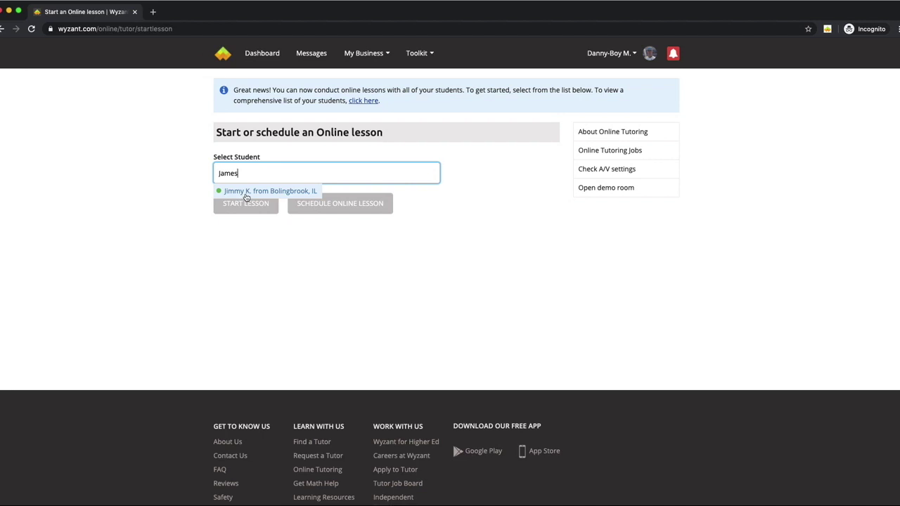
left_click(249, 192)
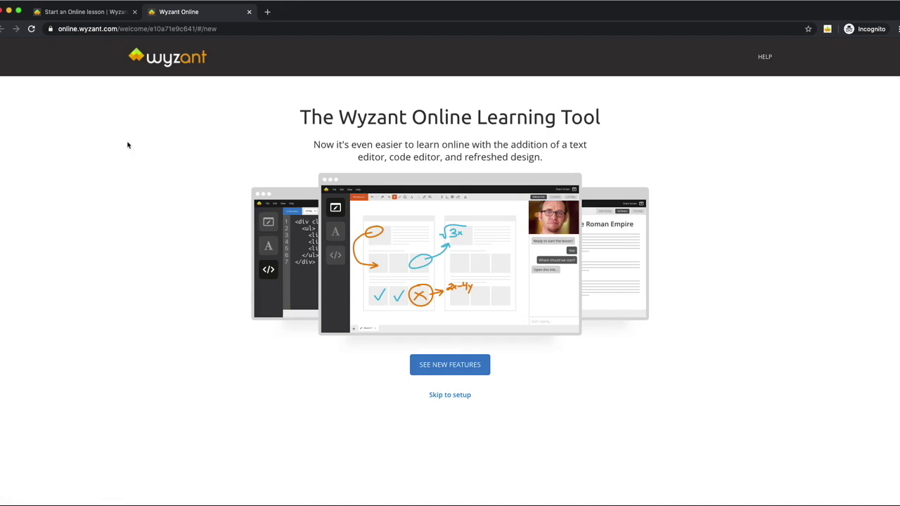
Step: Skip the intro, allow microphone and camera access, and confirm the microphone and audio checks
left_click(453, 396)
left_click(171, 96)
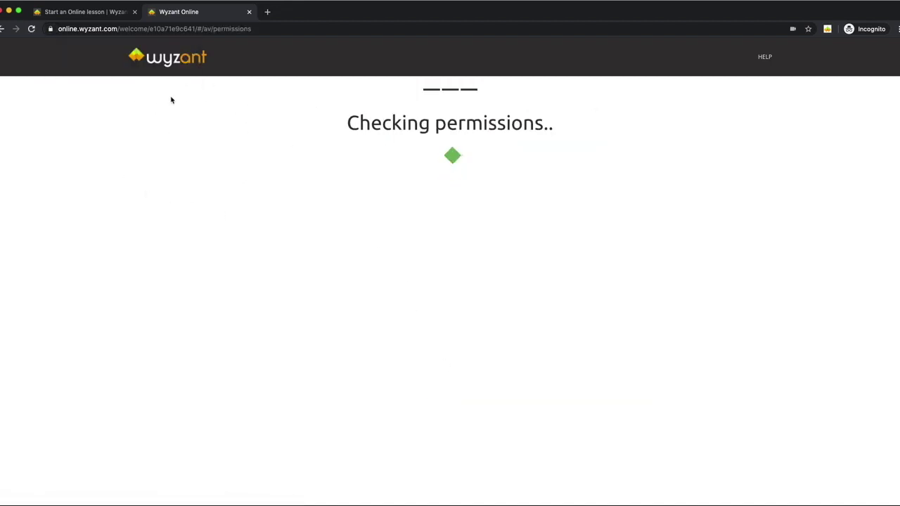
left_click(584, 242)
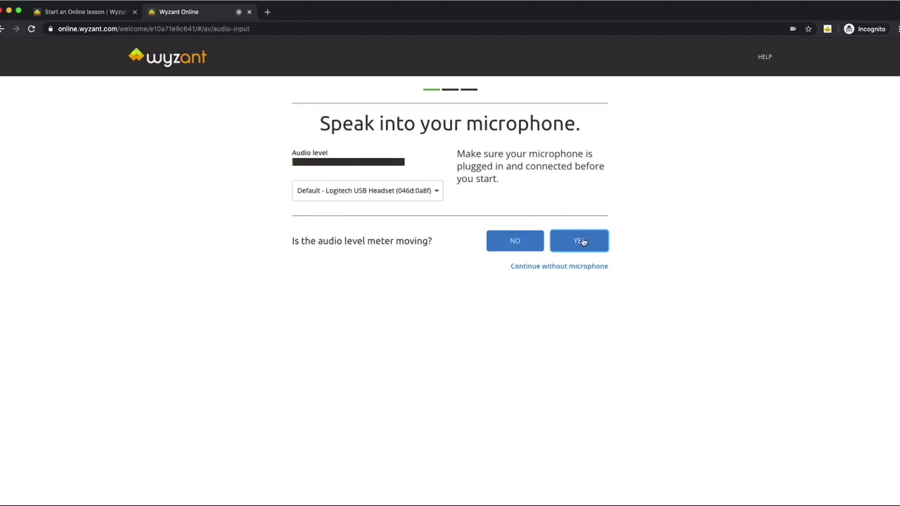
left_click(583, 262)
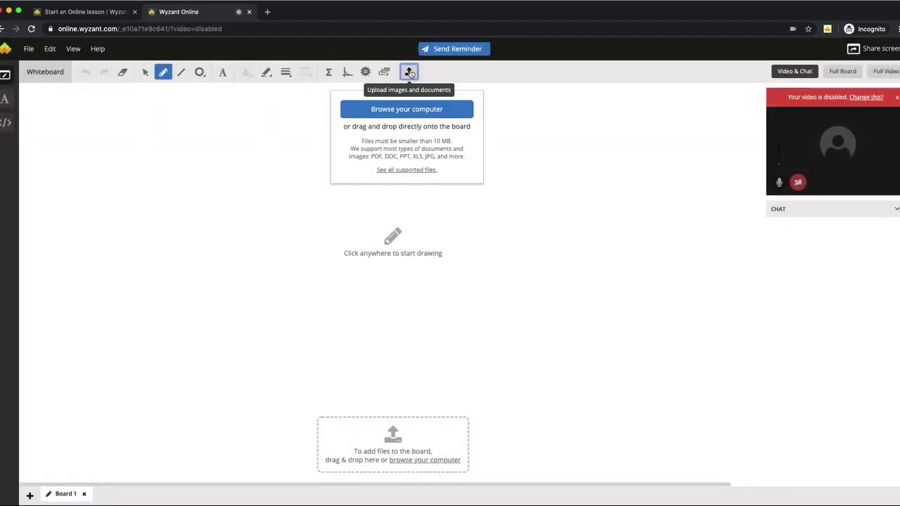
Step: Place the Math.gif worksheet at the board's top-left and add the title 'Fun Math Time!'
key("super+Tab")
left_click_drag(130, 291, 231, 167)
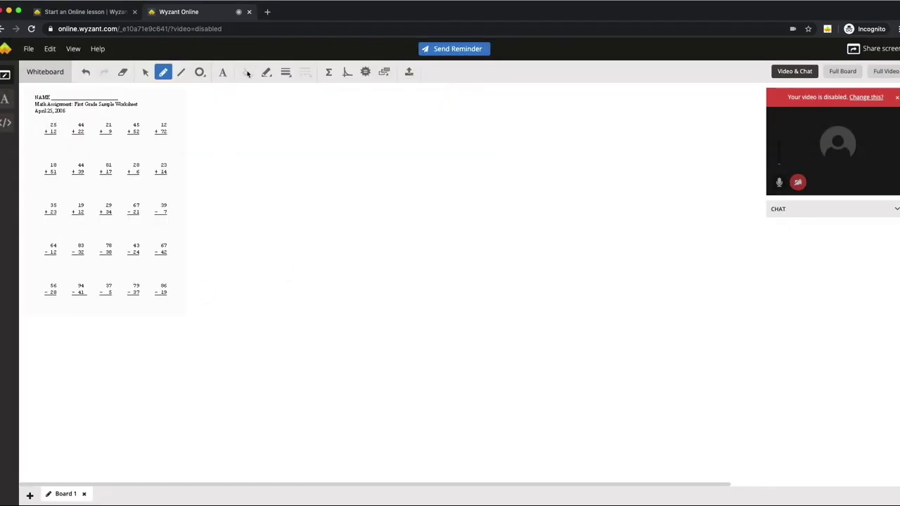
left_click(223, 73)
left_click(252, 127)
type("Fun Math Time!")
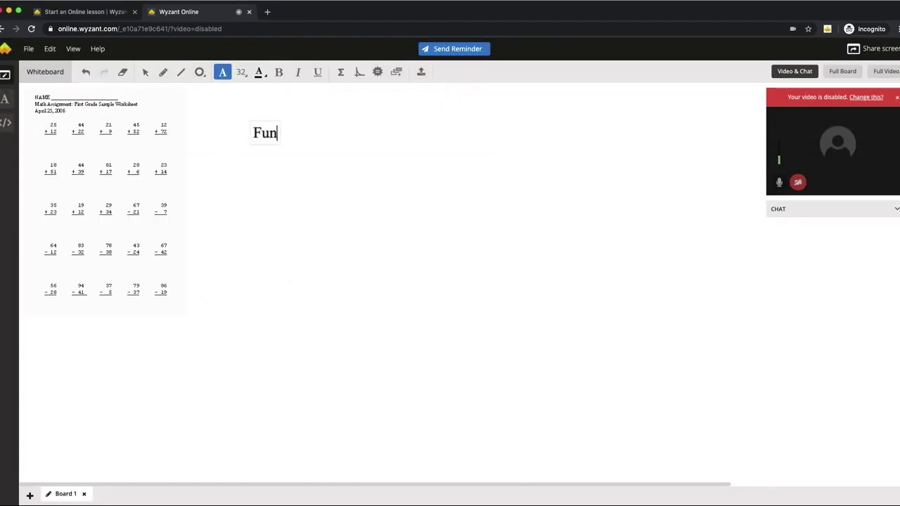
key("Return")
Step: Insert the Σ = MC² equation under the title, enlarge it, and email the student a reminder
left_click(341, 72)
left_click(458, 352)
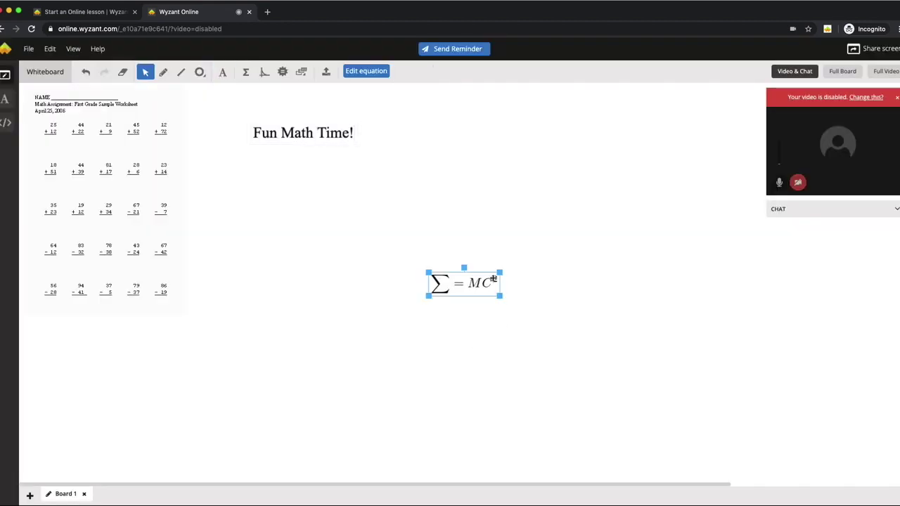
left_click_drag(476, 280, 360, 207)
left_click_drag(440, 195, 494, 146)
left_click_drag(389, 146, 394, 112)
left_click(403, 259)
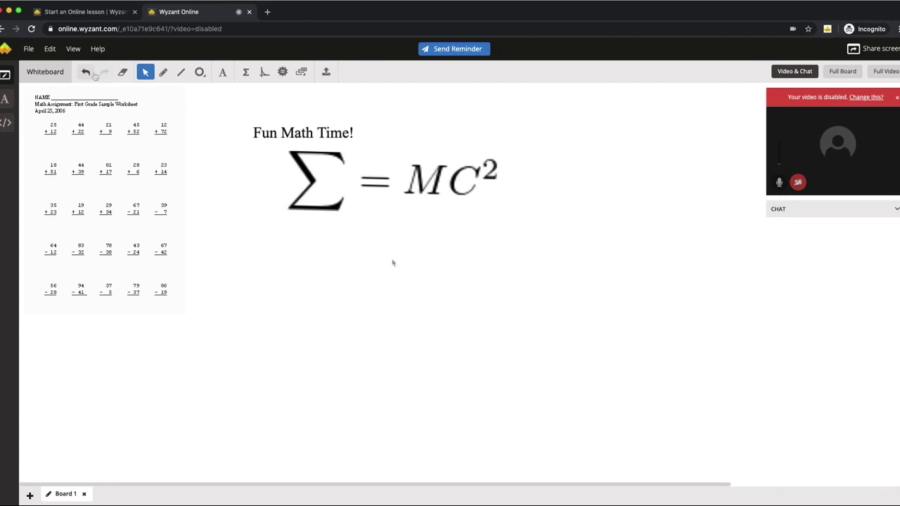
left_click(457, 49)
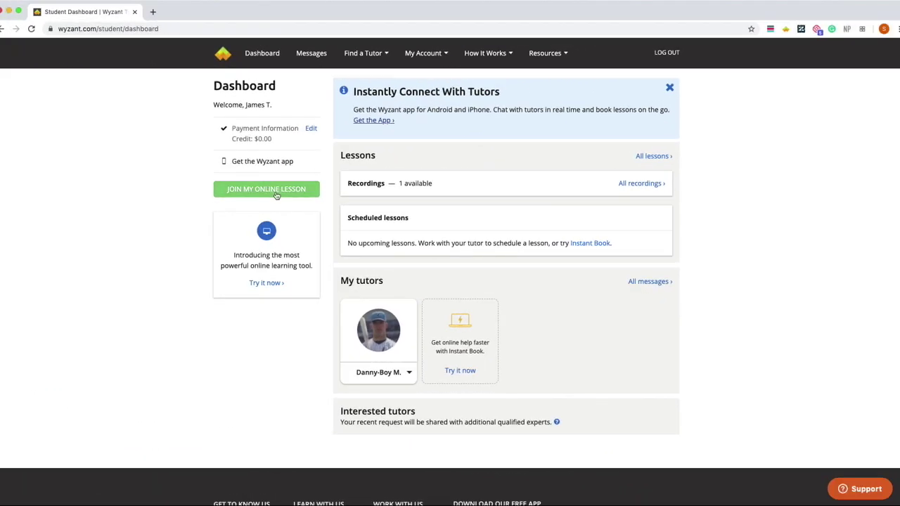
Step: From the student dashboard, join the tutor's lesson and pen-draw a heart around 'Fun Math Time!' and the equation
left_click(275, 194)
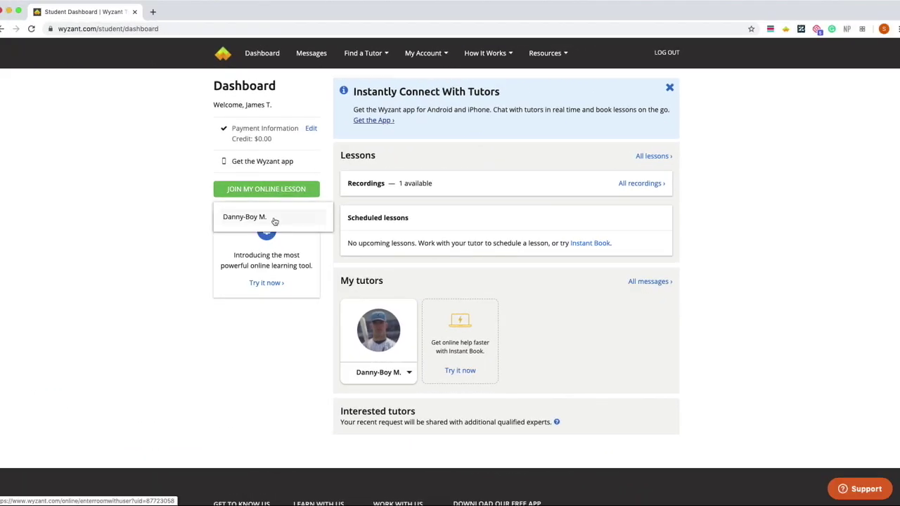
left_click(275, 222)
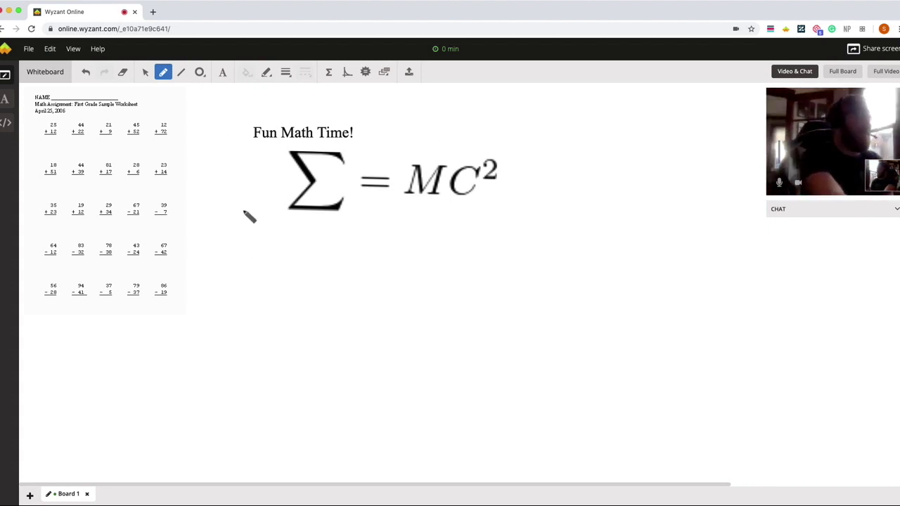
mouse_move(359, 111)
left_mouse_down()
mouse_move(357, 361)
mouse_move(381, 380)
mouse_move(532, 199)
mouse_move(386, 381)
left_mouse_up()
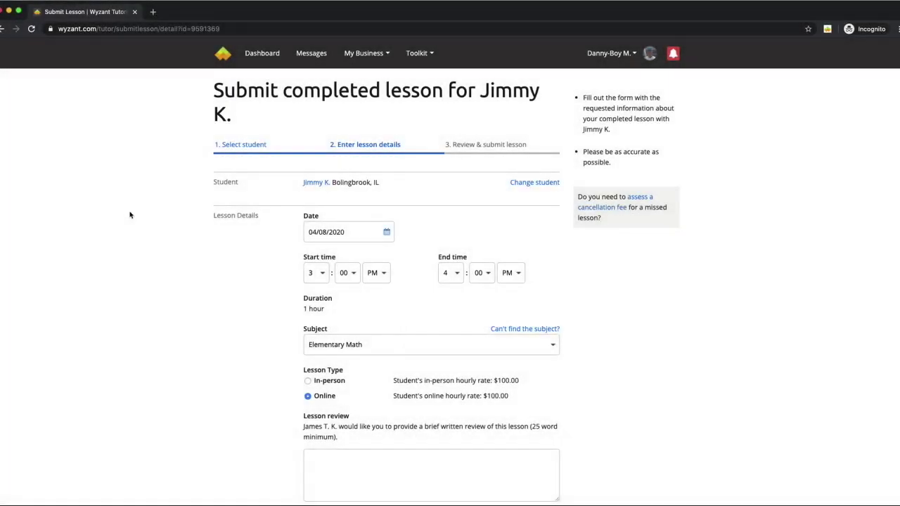
scroll(120, 213, "down", 1)
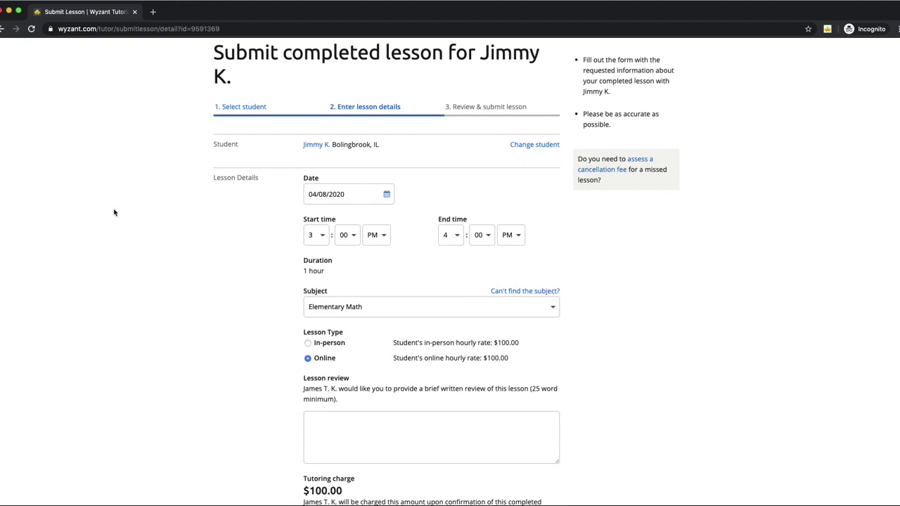